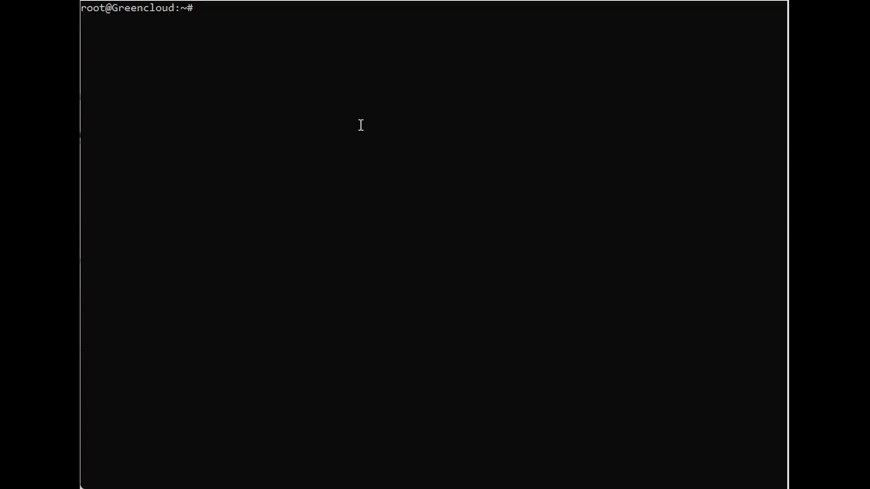
Refresh the Ubuntu server's jammy package lists with apt-get update.
{"action": "right_click", "coordinate": [361, 124]}
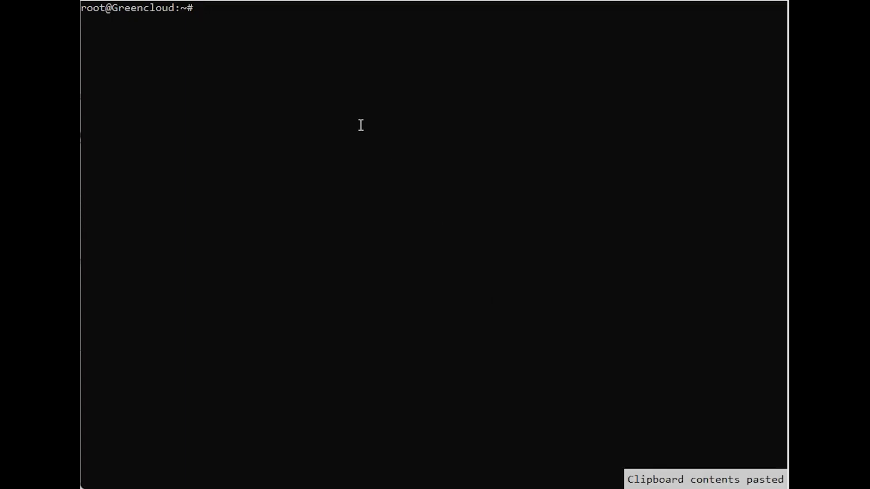
{"action": "key", "text": "Return"}
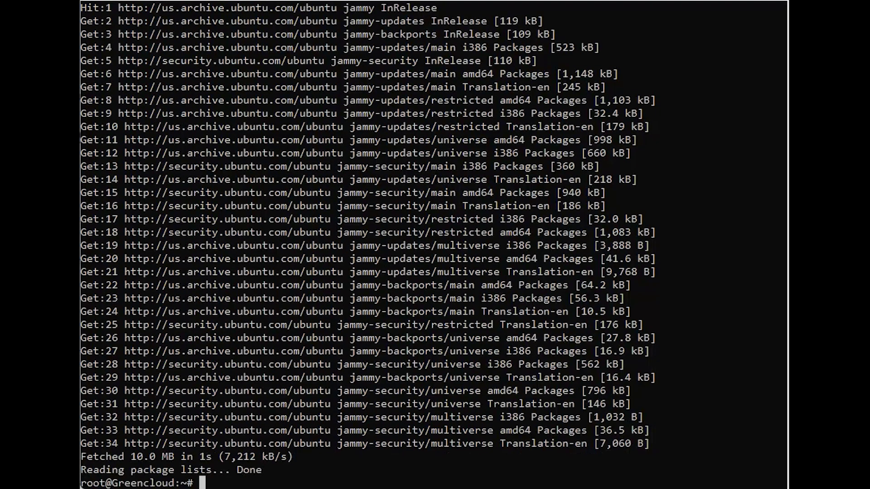
Upgrade python3 with apt-get install and confirm the install.
{"action": "right_click", "coordinate": [569, 446]}
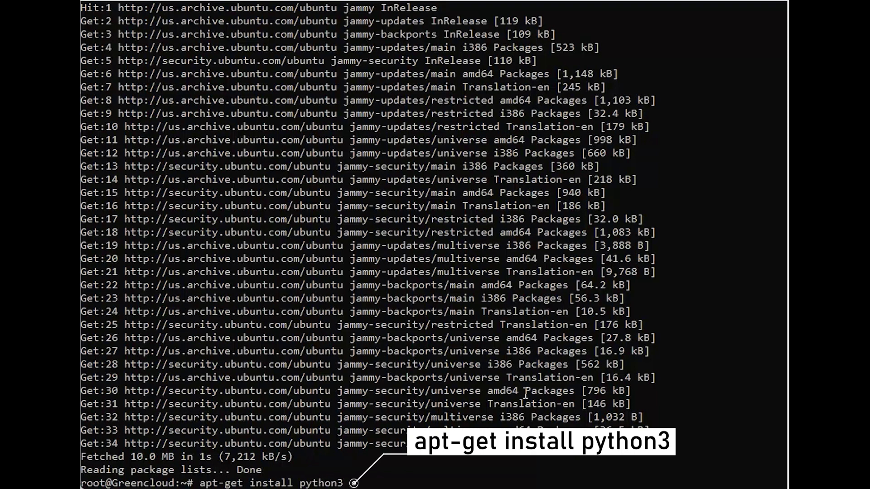
{"action": "key", "text": "Return"}
{"action": "type", "text": "y"}
{"action": "key", "text": "Return"}
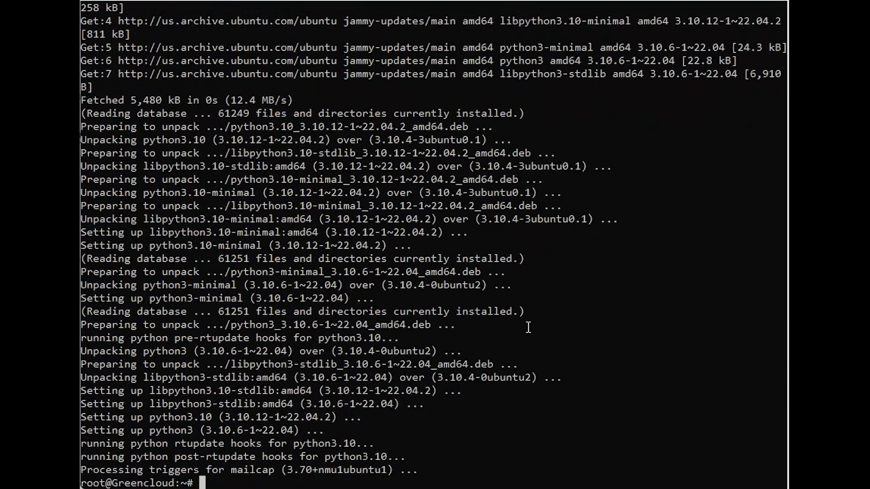
Install python3-pip and python3-venv and confirm with y.
{"action": "right_click", "coordinate": [618, 466]}
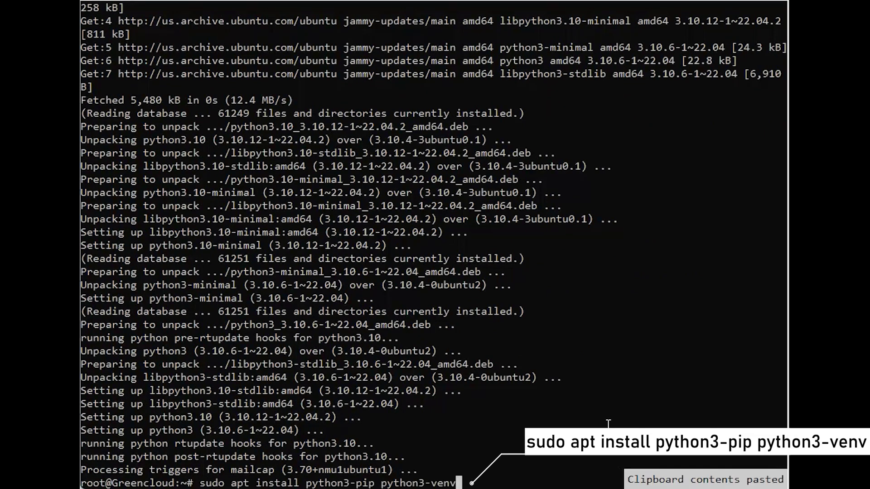
{"action": "key", "text": "Return"}
{"action": "type", "text": "y"}
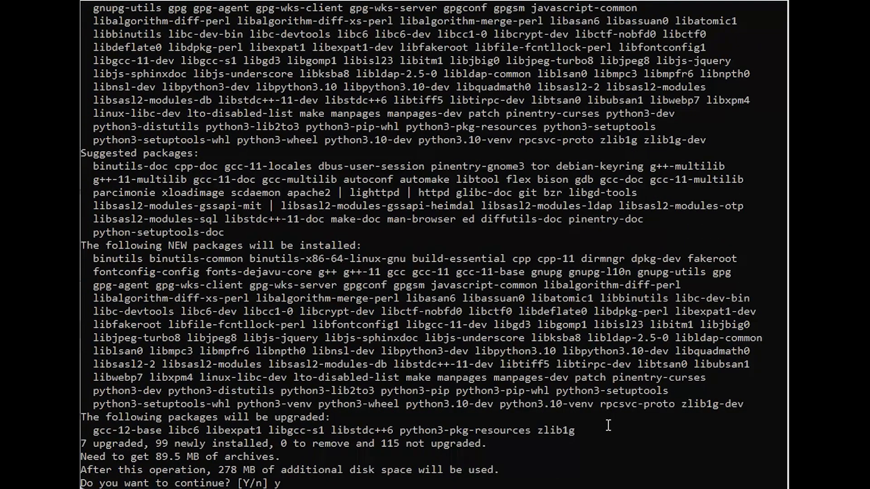
{"action": "key", "text": "Return"}
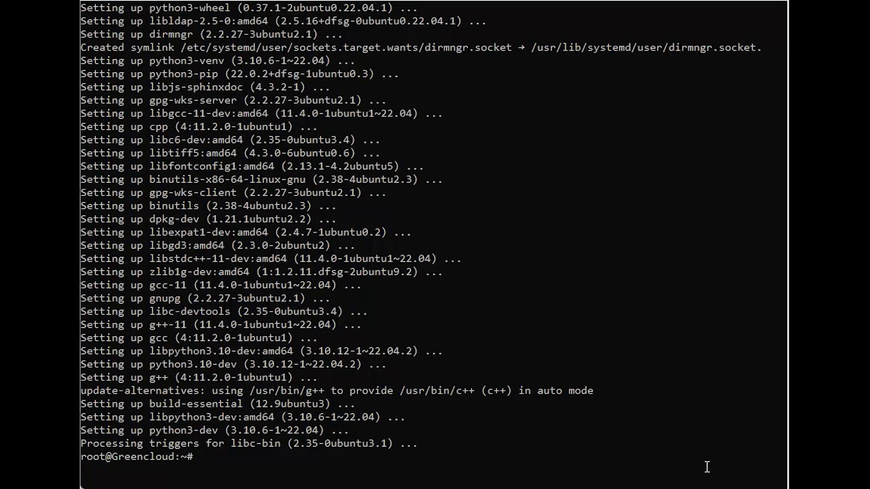
Create the ~/myDjangoproject folder and move into it.
{"action": "right_click", "coordinate": [592, 451]}
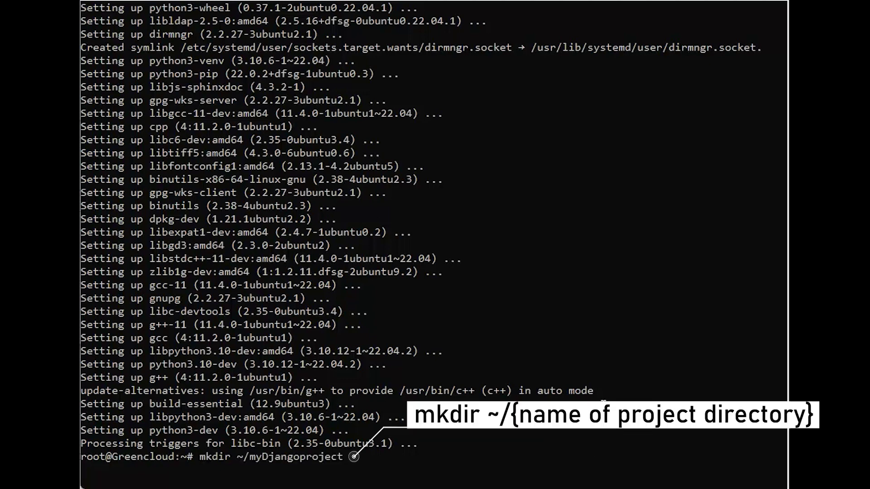
{"action": "key", "text": "Return"}
{"action": "right_click", "coordinate": [578, 435]}
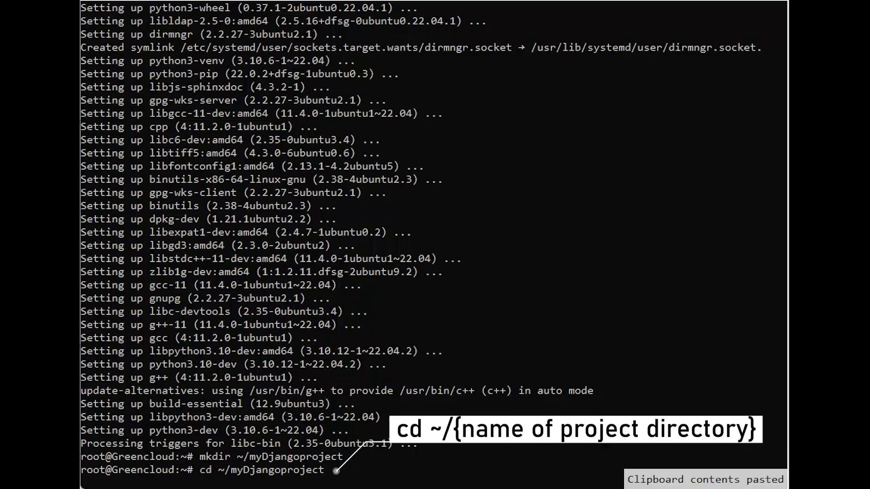
{"action": "key", "text": "Return"}
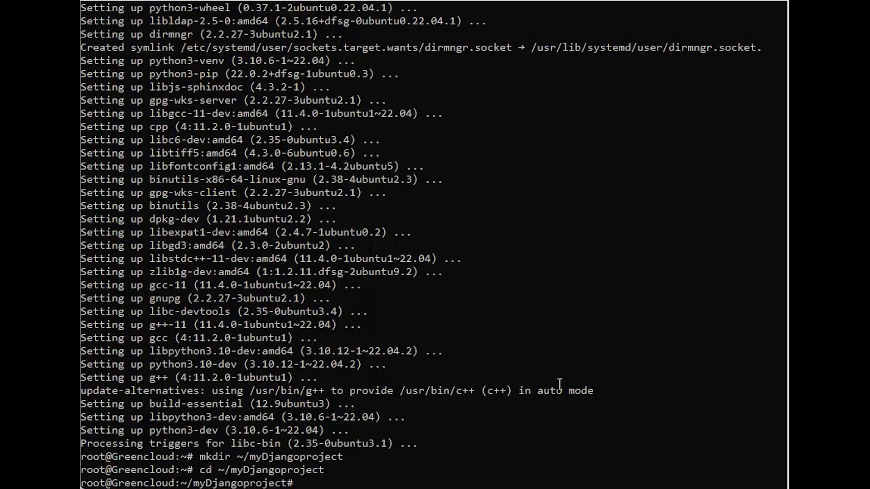
Create the my_env virtual environment with python3 -m venv and activate it.
{"action": "right_click", "coordinate": [676, 470]}
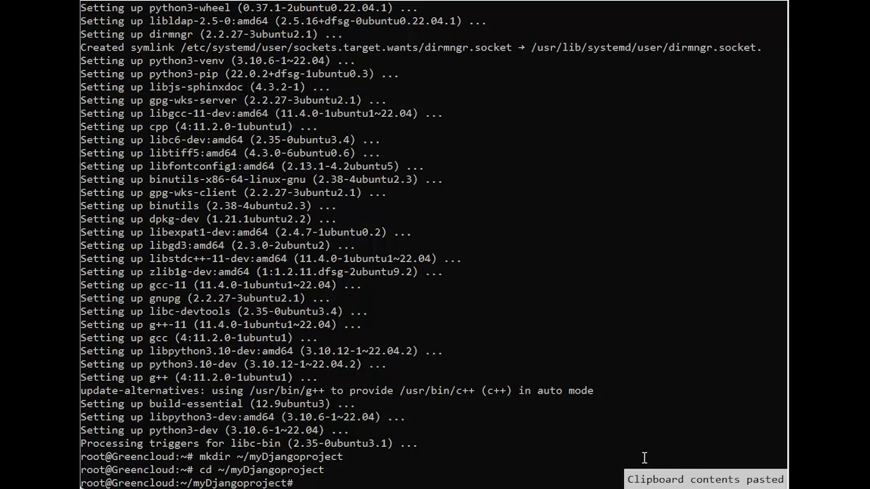
{"action": "key", "text": "Return"}
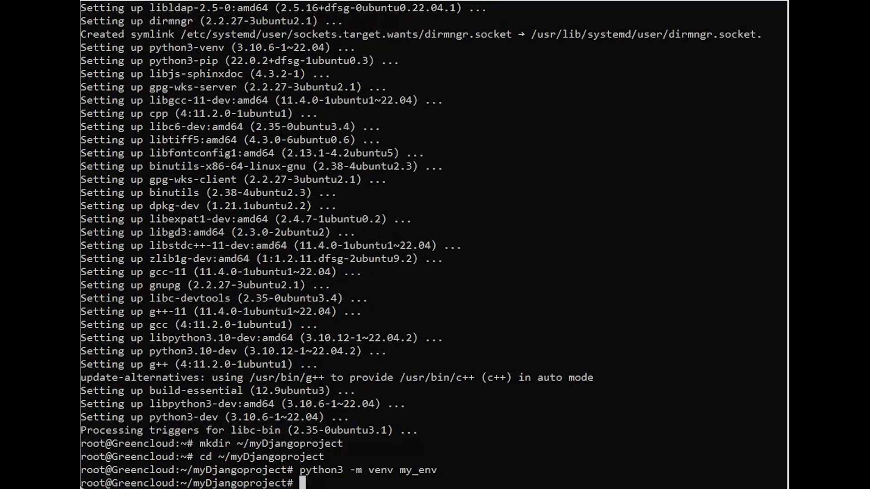
{"action": "right_click", "coordinate": [644, 448]}
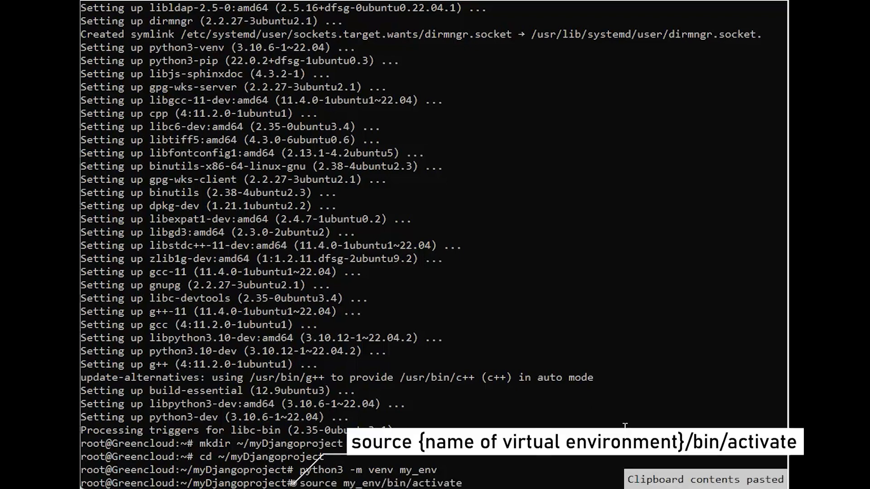
{"action": "key", "text": "Return"}
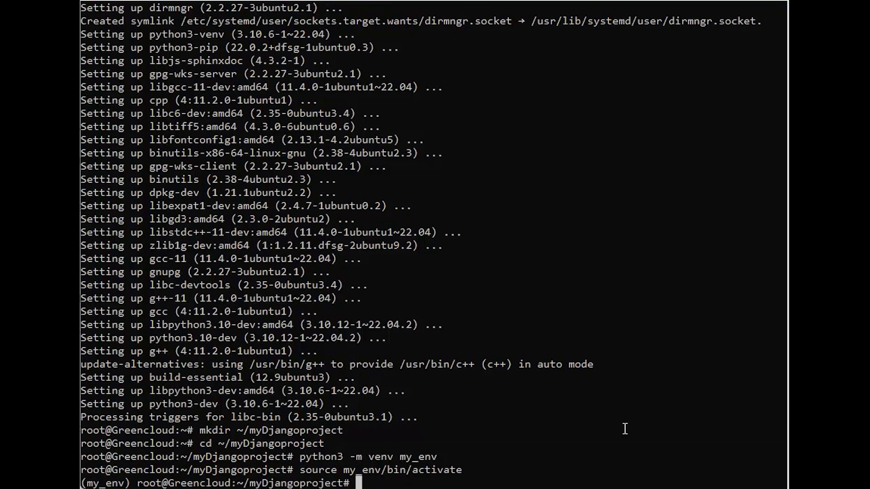
{"action": "right_click", "coordinate": [678, 428]}
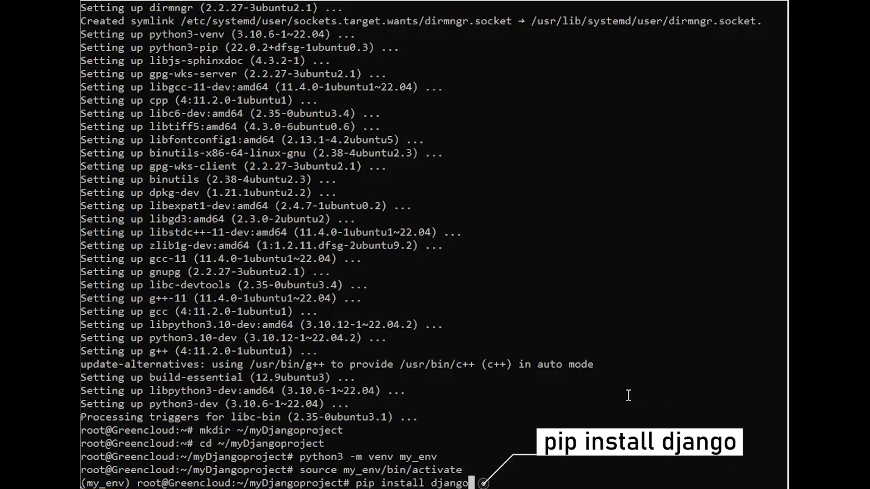
Install Django, confirm version 4.2.7, and start the djangoproject project in the current folder.
{"action": "key", "text": "Return"}
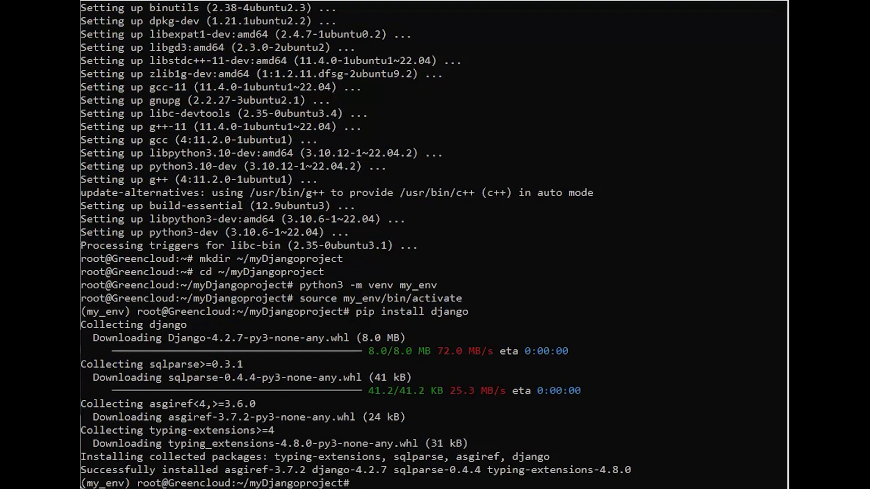
{"action": "right_click", "coordinate": [699, 423]}
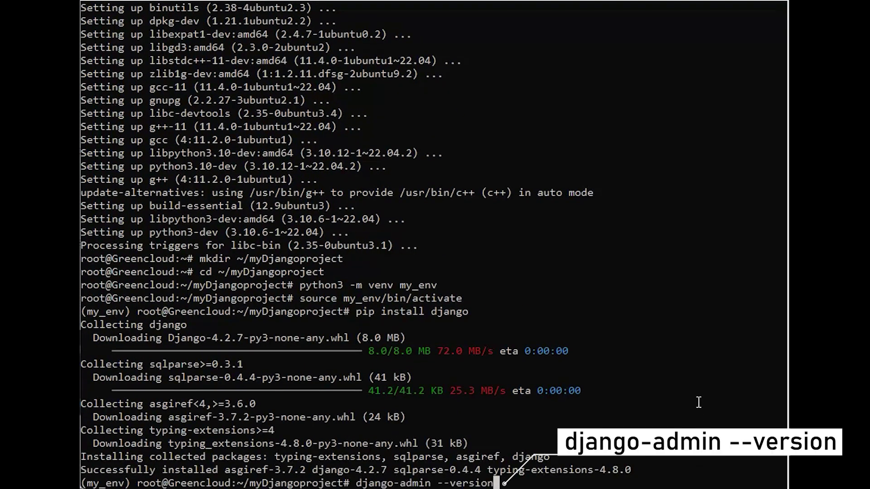
{"action": "key", "text": "Return"}
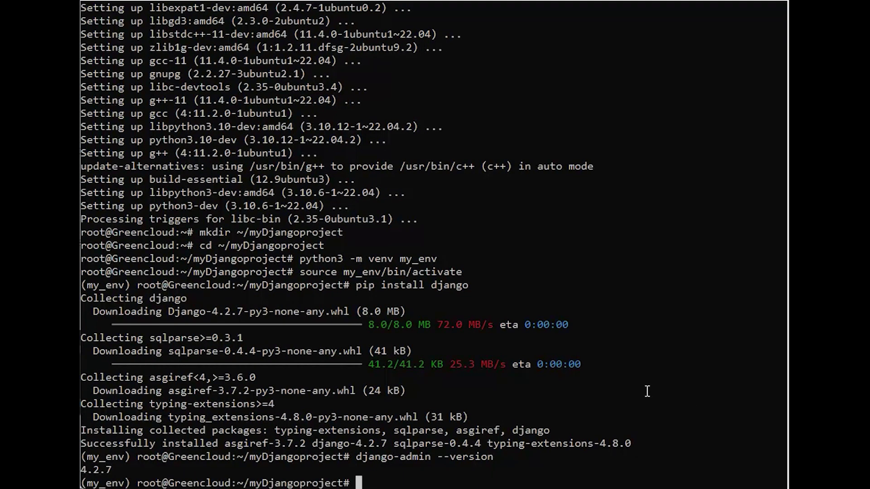
{"action": "right_click", "coordinate": [673, 411]}
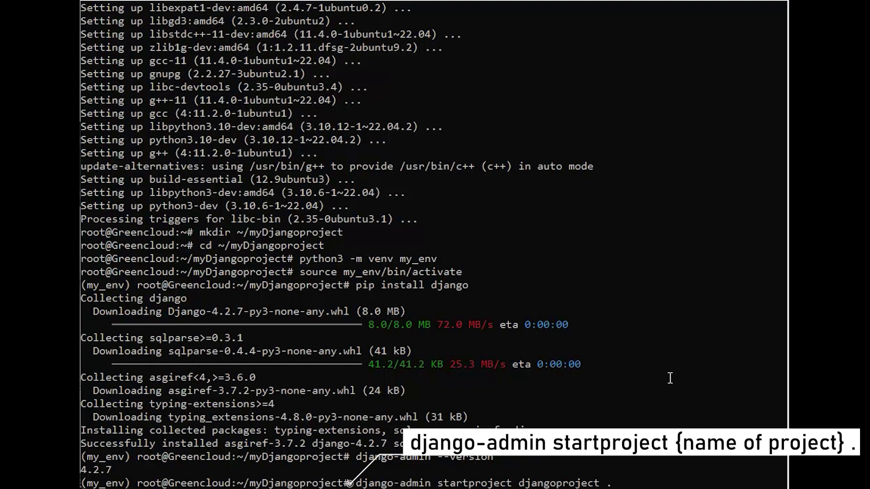
{"action": "key", "text": "Return"}
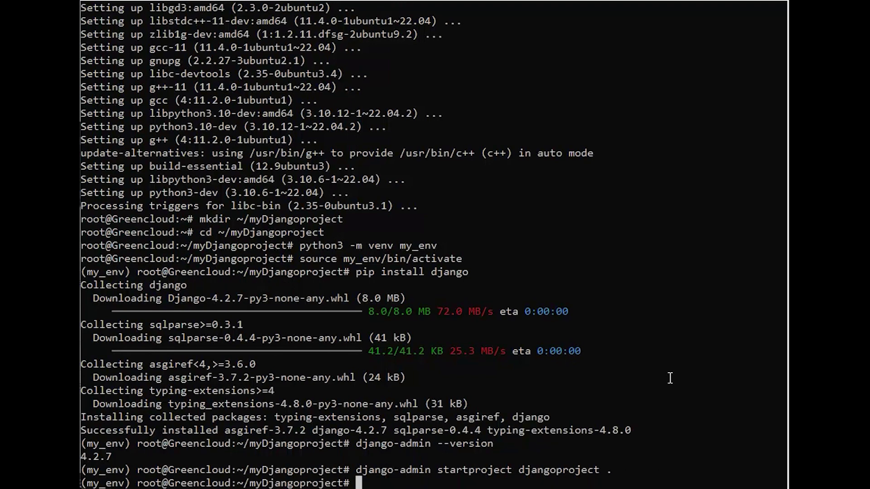
Apply the initial migrations, then create superuser 'admin' with no email address.
{"action": "right_click", "coordinate": [685, 413]}
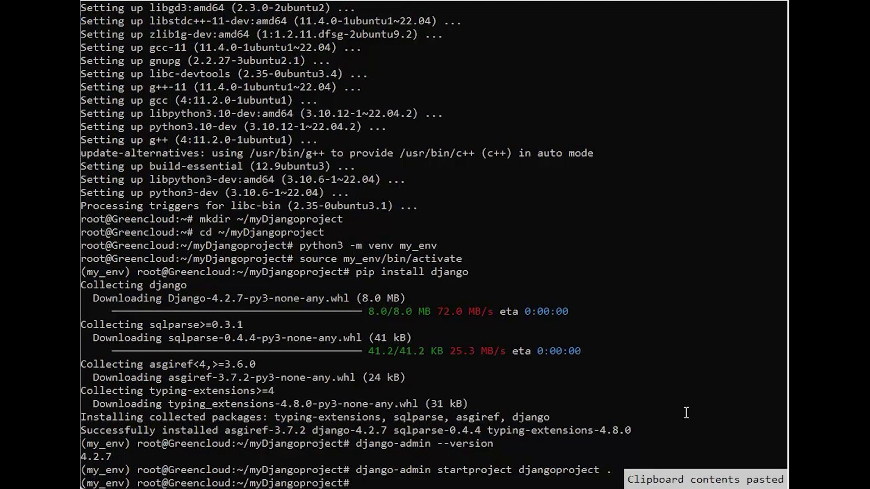
{"action": "key", "text": "Return"}
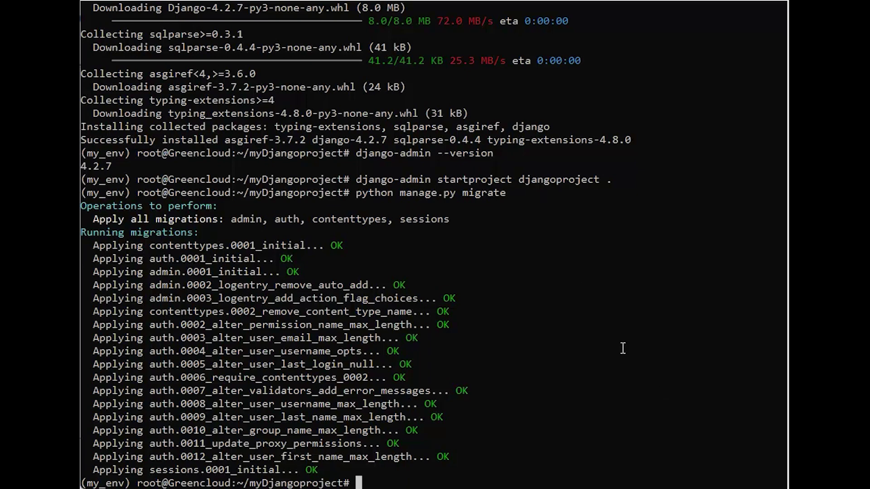
{"action": "right_click", "coordinate": [674, 431]}
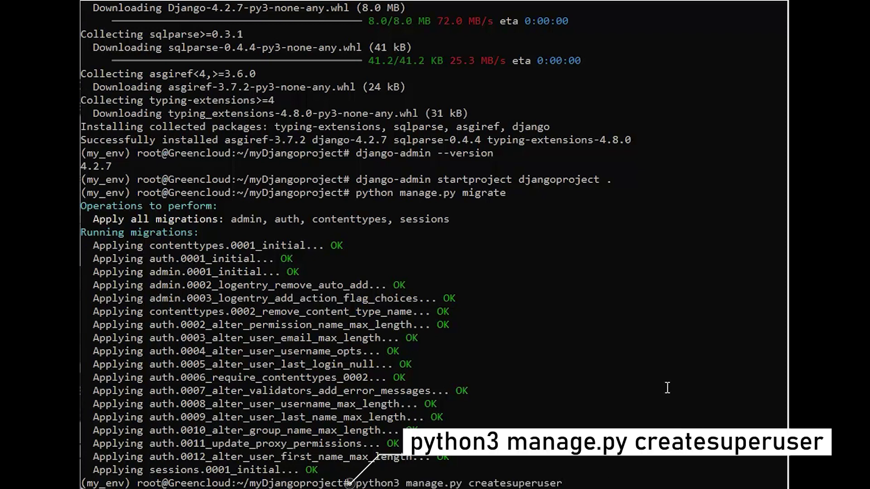
{"action": "key", "text": "Return"}
{"action": "type", "text": "admin"}
{"action": "key", "text": "Return"}
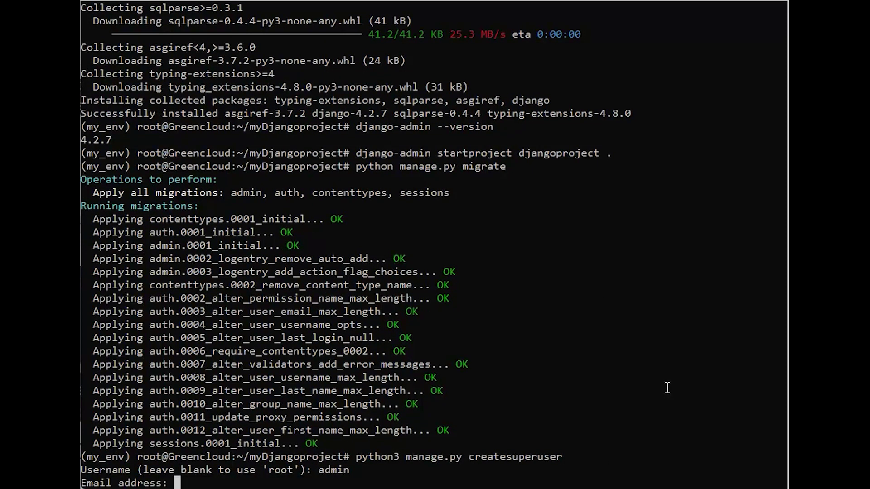
{"action": "key", "text": "Return"}
{"action": "key", "text": "Return"}
{"action": "key", "text": "Return"}
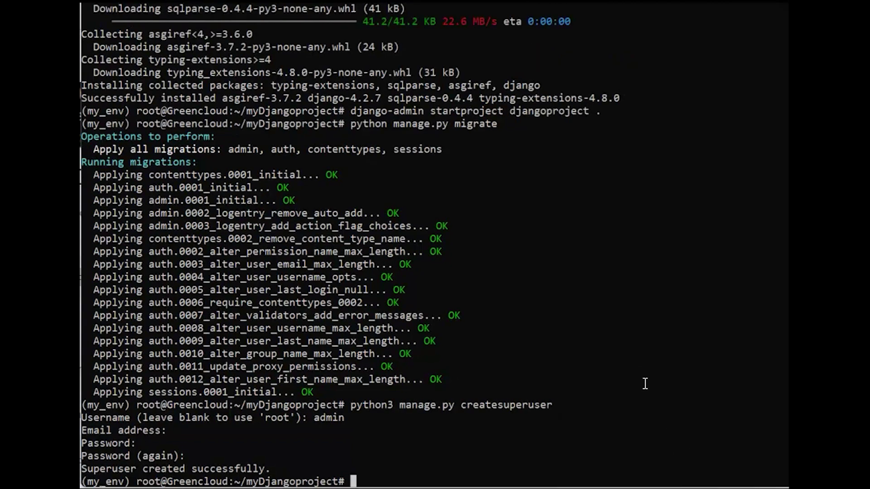
Put the server IP in quotes inside ALLOWED_HOSTS in settings.py and save in nano.
{"action": "type", "text": "nano ~/myDjangoproject/djangoproject/settings.py"}
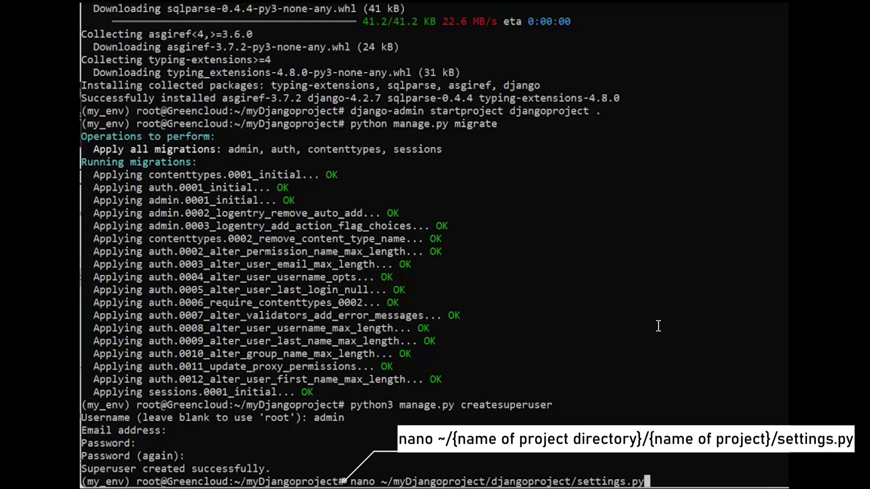
{"action": "key", "text": "Return"}
{"action": "key", "text": "Down"}
{"action": "key", "text": "Down"}
{"action": "key", "text": "Down"}
{"action": "key", "text": "Down"}
{"action": "key", "text": "Down"}
{"action": "key", "text": "Down"}
{"action": "key", "text": "Down"}
{"action": "key", "text": "Down"}
{"action": "key", "text": "Right"}
{"action": "key", "text": "Right"}
{"action": "key", "text": "Right"}
{"action": "key", "text": "Right"}
{"action": "key", "text": "Right"}
{"action": "key", "text": "Right"}
{"action": "type", "text": "'"}
{"action": "key", "text": "ctrl+v"}
{"action": "type", "text": "'"}
{"action": "key", "text": "ctrl+x"}
{"action": "key", "text": "y"}
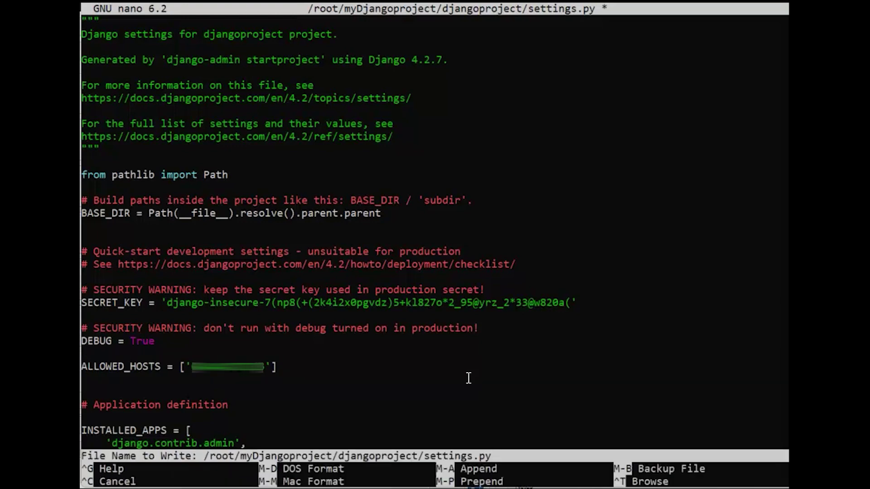
{"action": "key", "text": "Return"}
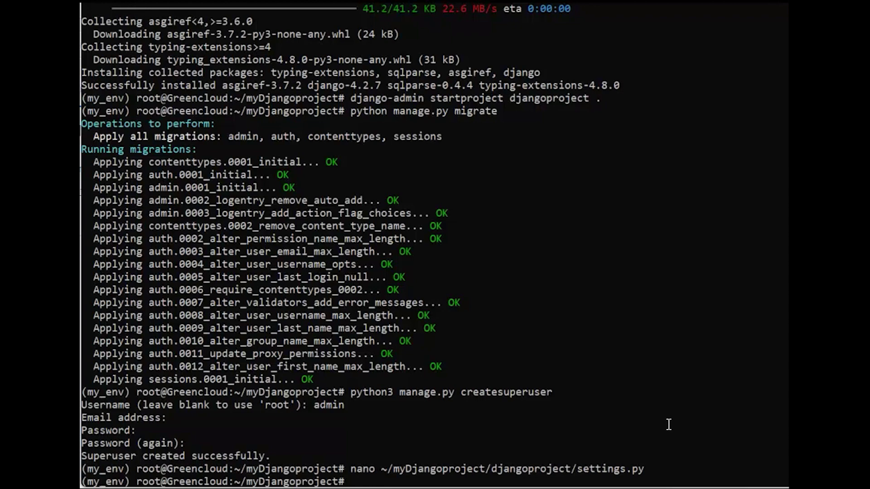
Run python manage.py runserver on the server IP at port 8000.
{"action": "key", "text": "ctrl+v"}
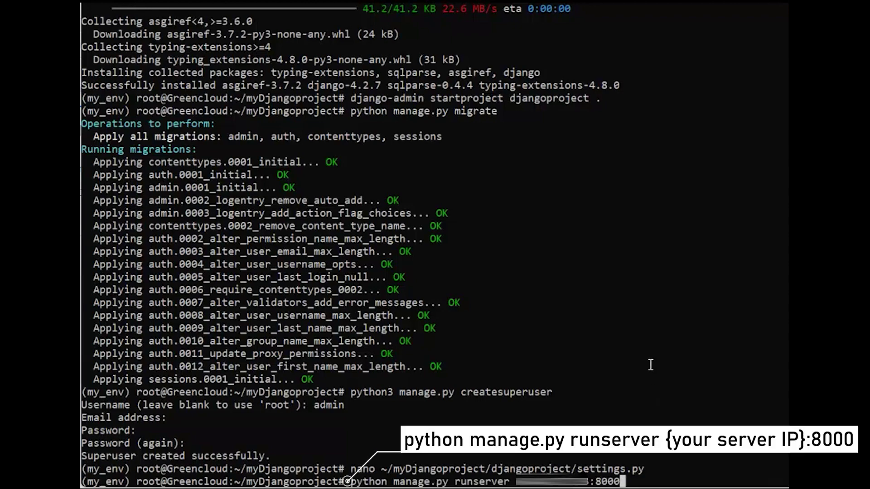
{"action": "key", "text": "Return"}
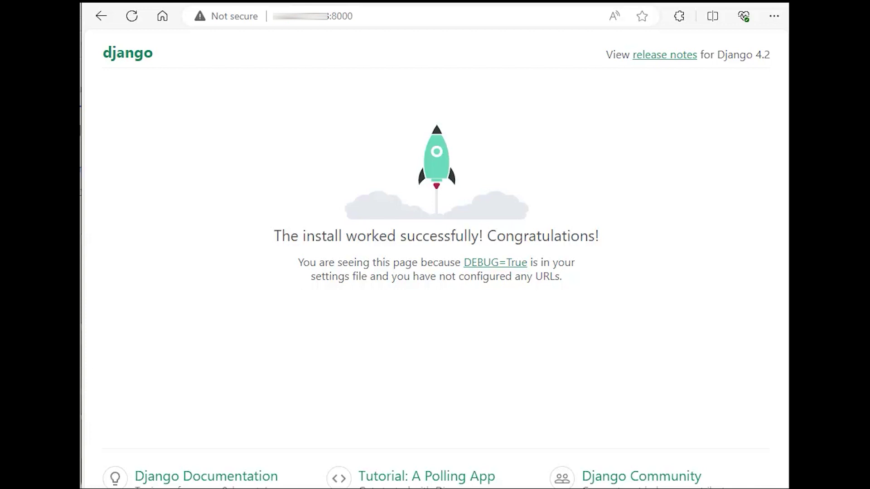
Log in to /admin/ as admin and close Edge's Save password popup.
{"action": "left_click", "coordinate": [397, 178]}
{"action": "type", "text": "admin/"}
{"action": "left_click", "coordinate": [369, 237]}
{"action": "type", "text": "**********"}
{"action": "key", "text": "Return"}
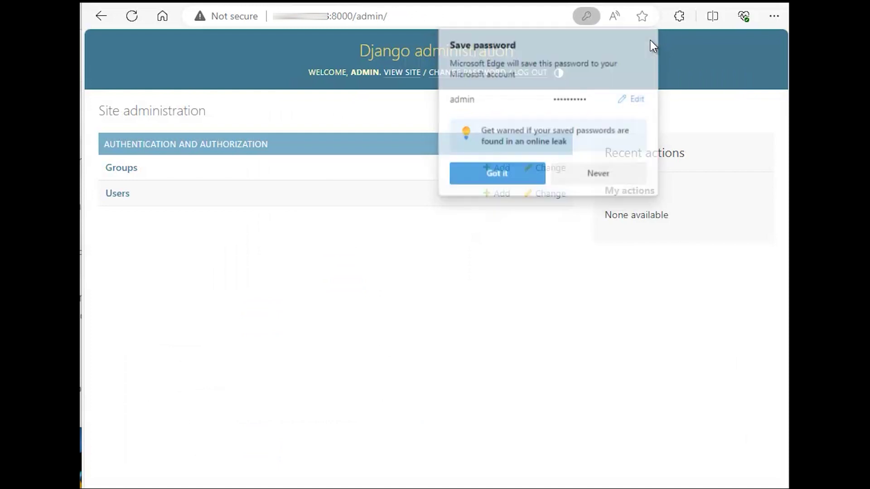
{"action": "left_click", "coordinate": [648, 38]}
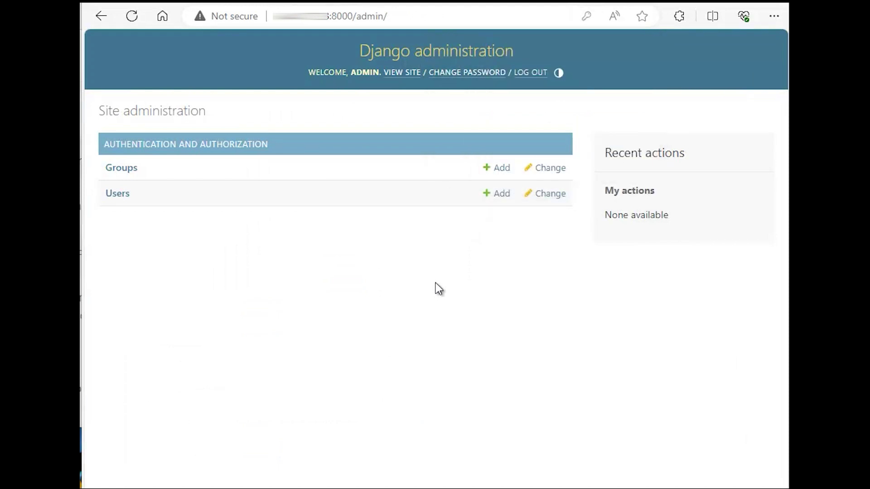